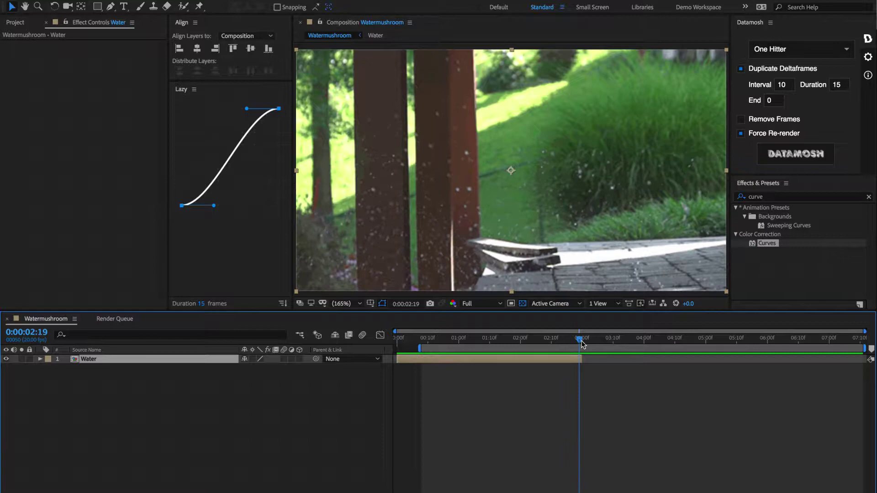
# Step: Render the datamosh on the Water clip with the DATAMOSH button
pyautogui.click(796, 153)
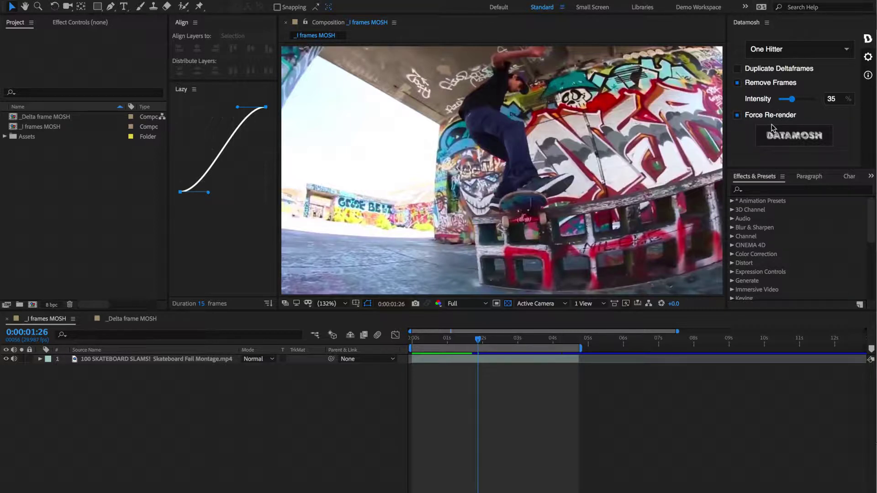
# Step: In the Datamosh settings, set the Output Template to a Lossless option
pyautogui.click(868, 56)
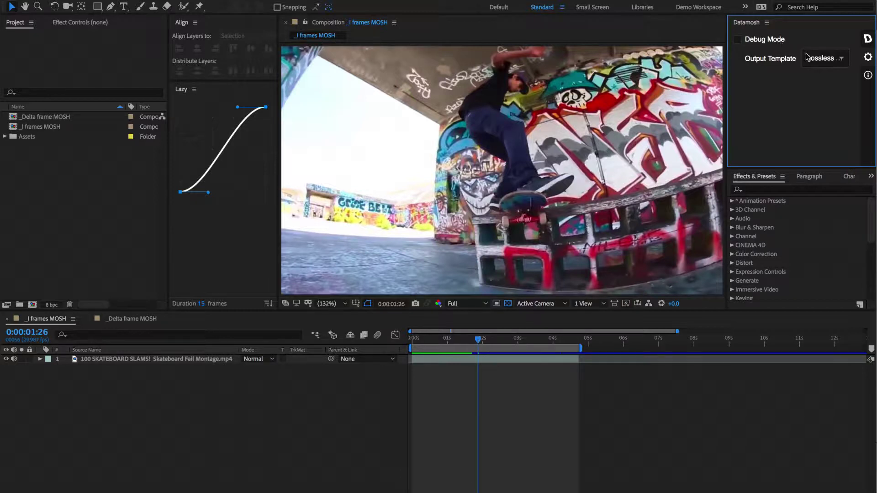
pyautogui.click(841, 58)
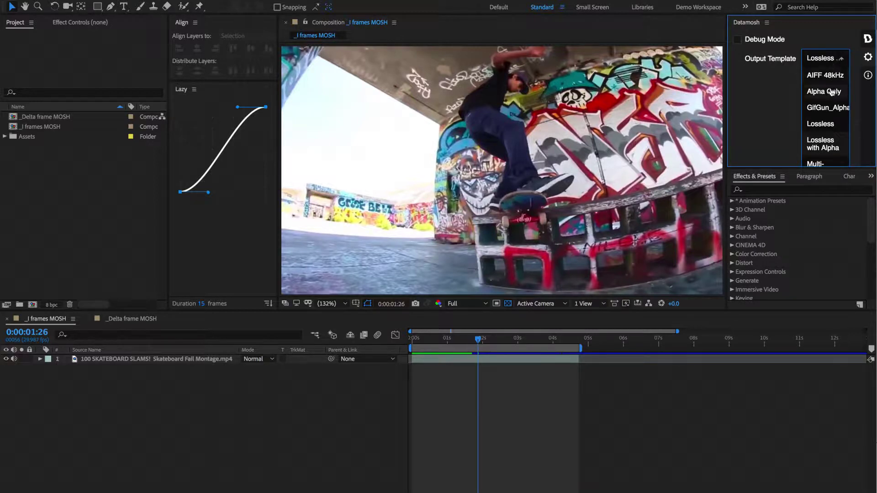
pyautogui.scroll(-1, 831, 91)
pyautogui.scroll(-5, 831, 91)
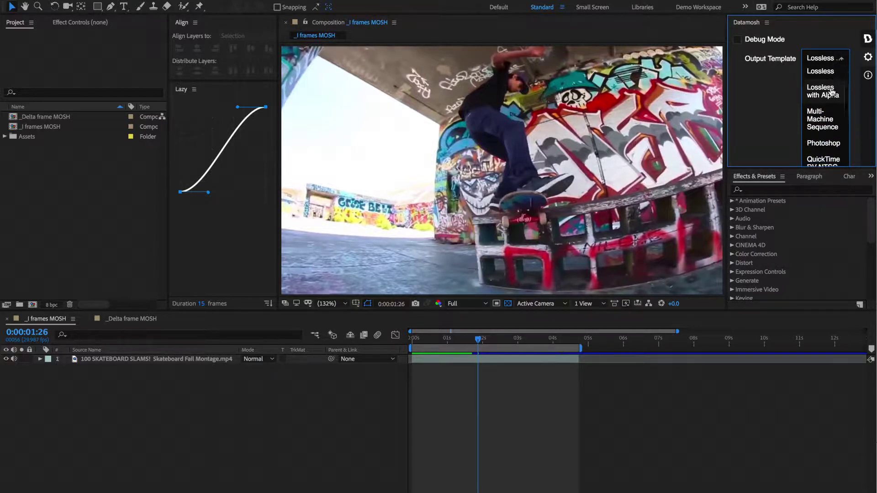
pyautogui.scroll(1, 831, 92)
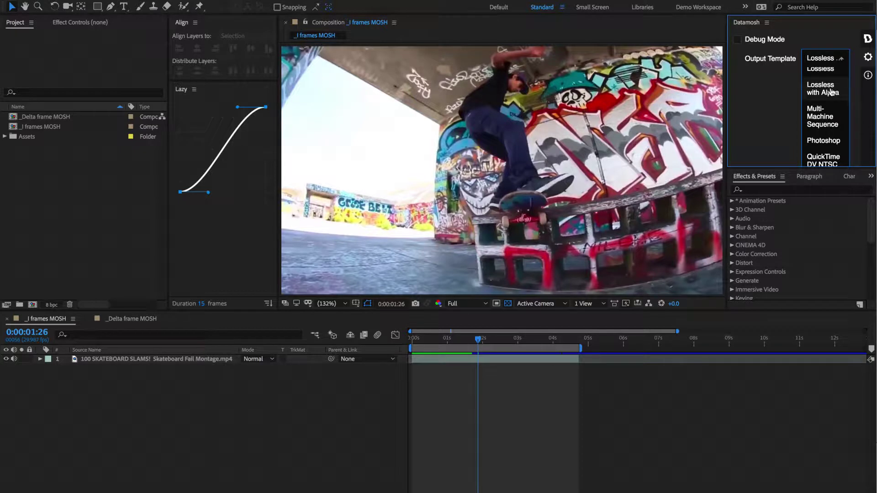
pyautogui.click(831, 91)
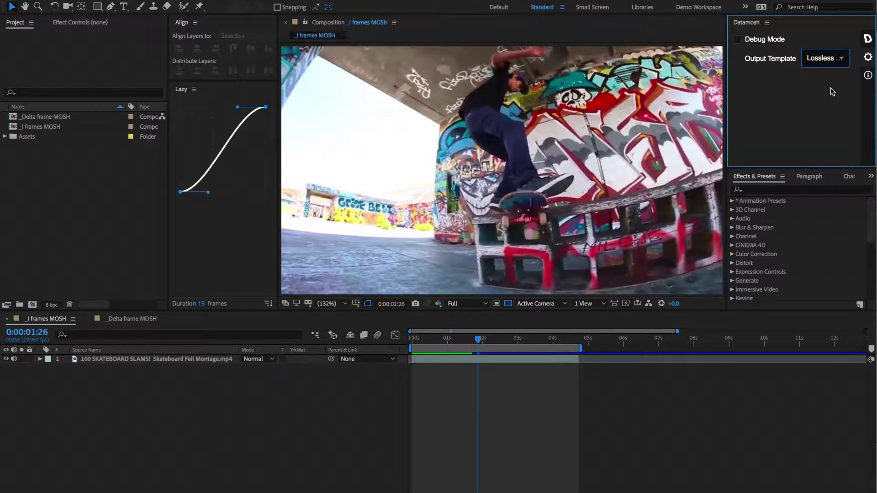
# Step: Show the Datamosh About view with its version information
pyautogui.click(867, 76)
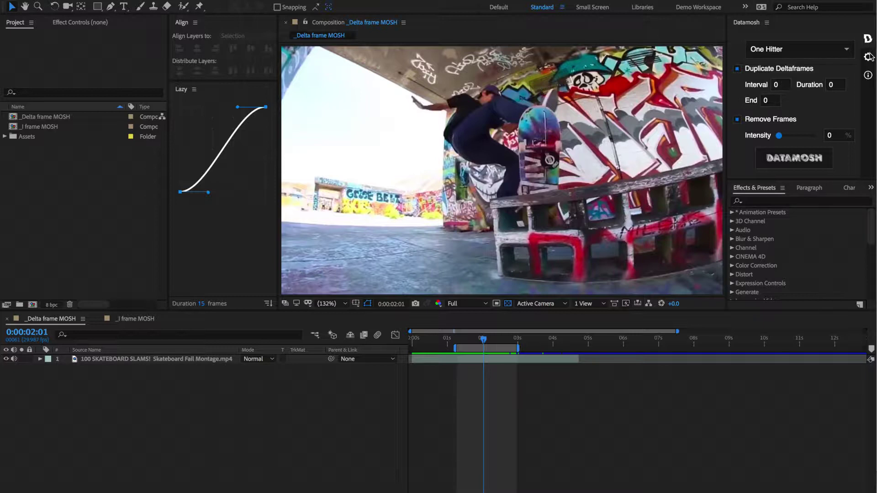
# Step: Set the work area from the trick's first frame to 0:00:02:29, then scrub back through it
pyautogui.click(464, 339)
pyautogui.moveTo(465, 340); pyautogui.dragTo(430, 347)
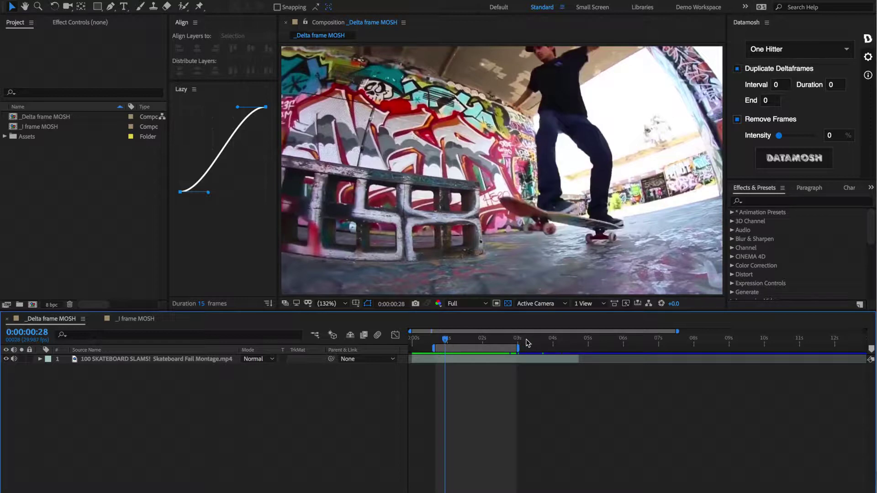
pyautogui.moveTo(520, 348); pyautogui.dragTo(535, 348)
pyautogui.click(465, 340)
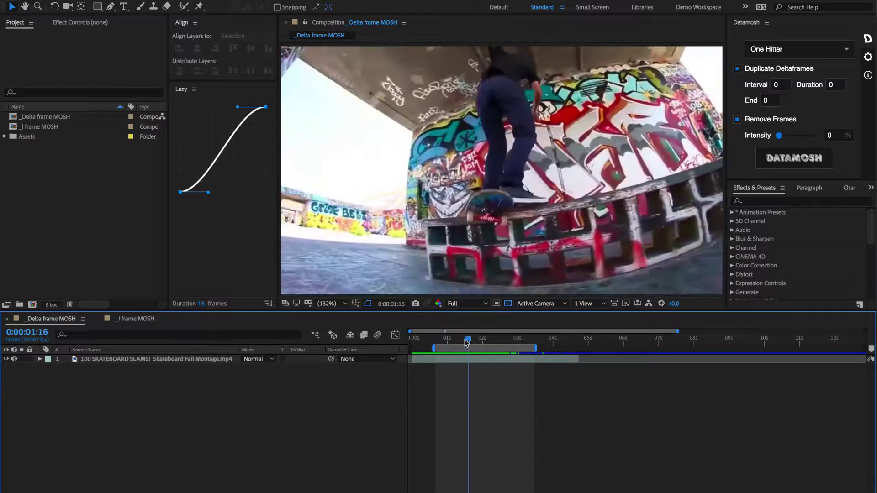
pyautogui.moveTo(465, 341); pyautogui.dragTo(454, 342)
pyautogui.press('b')
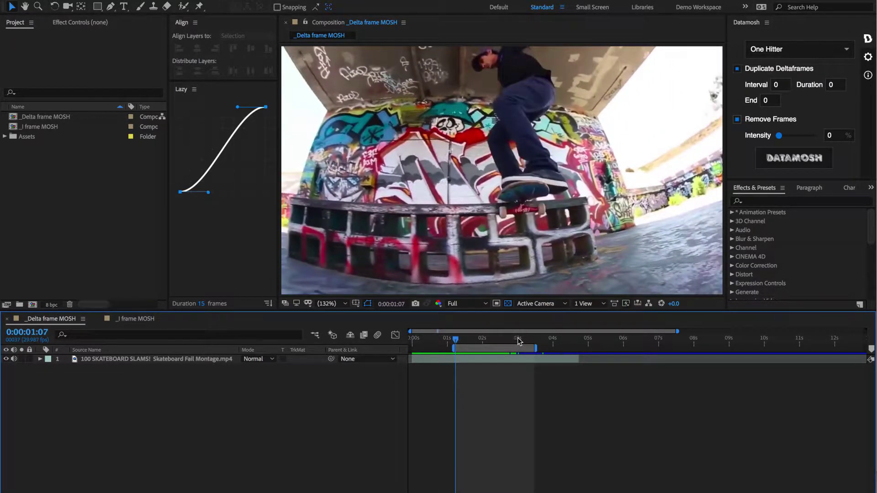
pyautogui.click(517, 340)
pyautogui.press('n')
pyautogui.moveTo(517, 341); pyautogui.dragTo(500, 340)
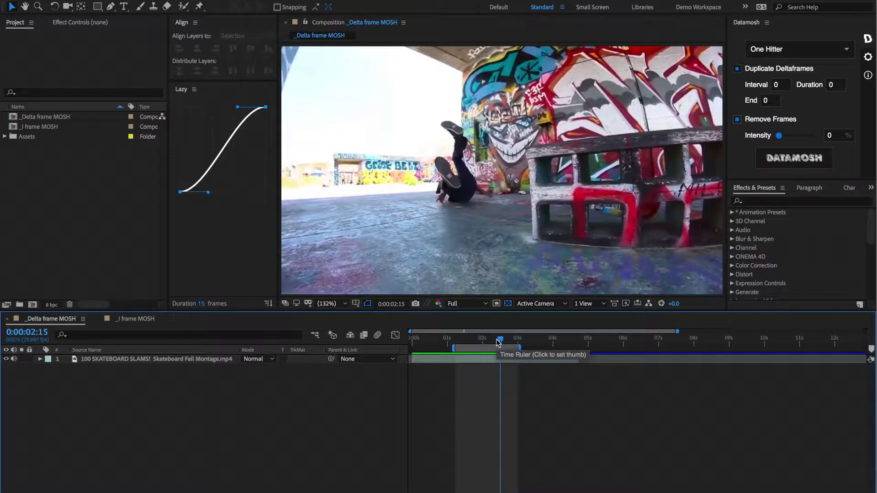
pyautogui.moveTo(498, 343); pyautogui.dragTo(462, 343)
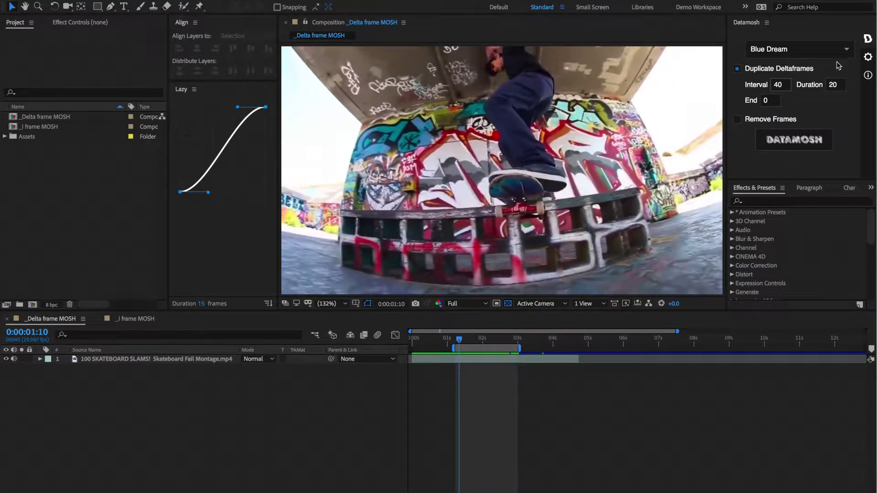
# Step: Toggle Duplicate Deltaframes and Remove Frames off and back, keeping the Blue Dream preset
pyautogui.click(737, 69)
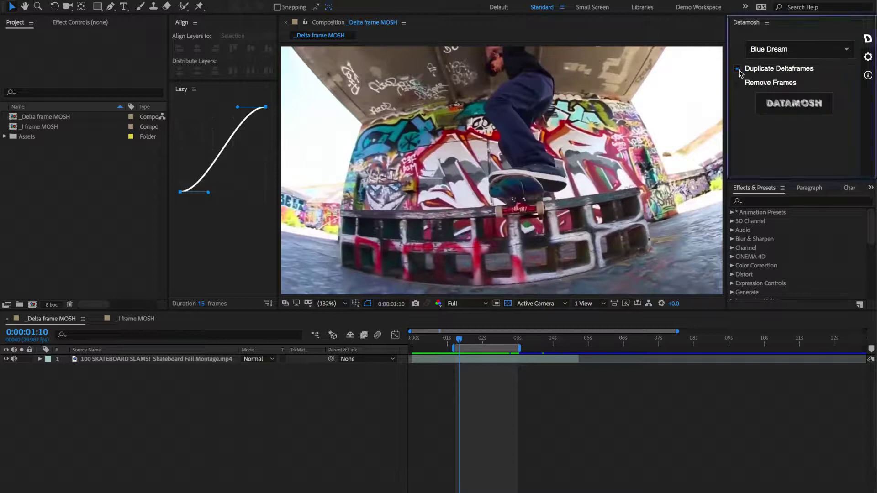
pyautogui.click(800, 73)
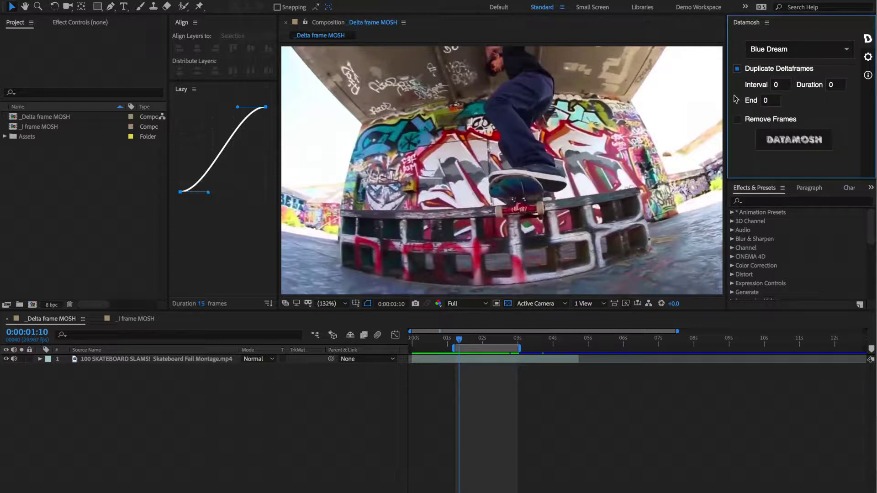
pyautogui.click(748, 123)
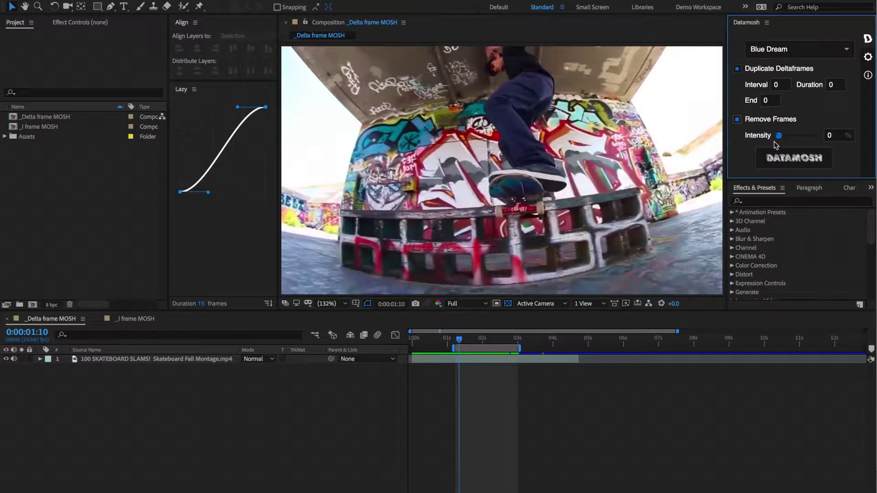
pyautogui.click(763, 120)
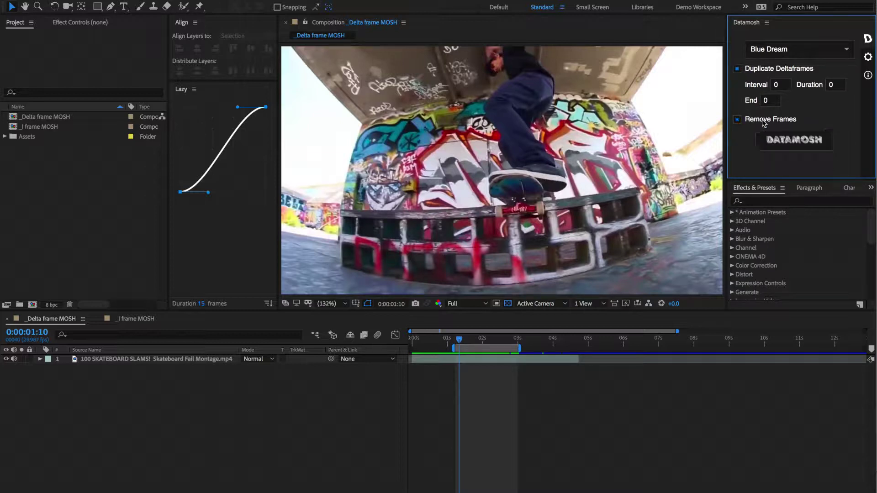
pyautogui.click(832, 54)
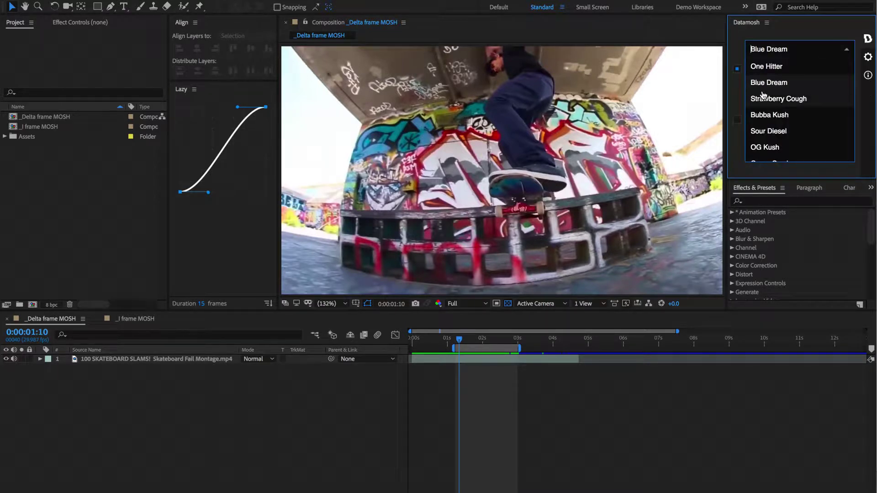
pyautogui.scroll(-1, 763, 95)
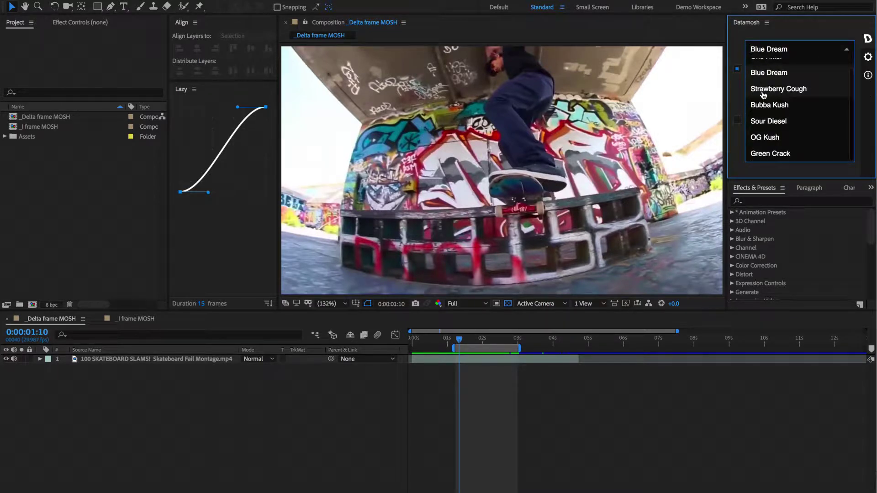
pyautogui.click(844, 54)
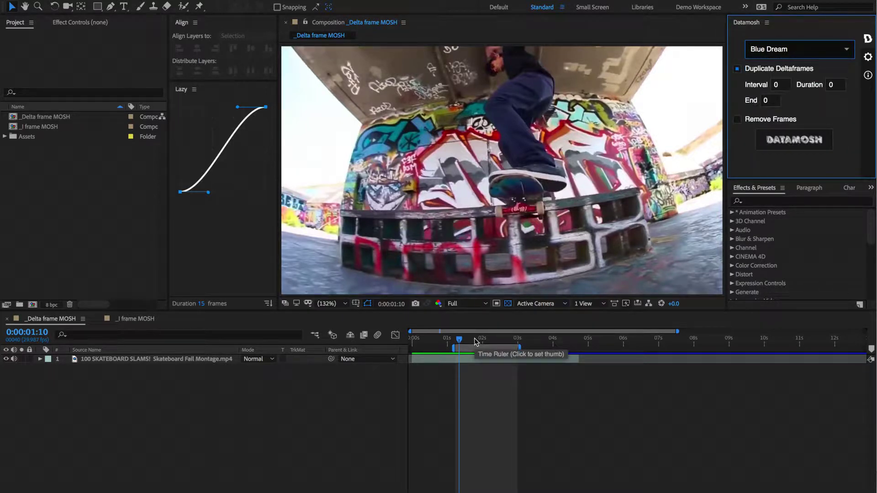
# Step: Widen the work area from the clip start to about 4.8 seconds and preview it
pyautogui.moveTo(453, 348); pyautogui.dragTo(410, 348)
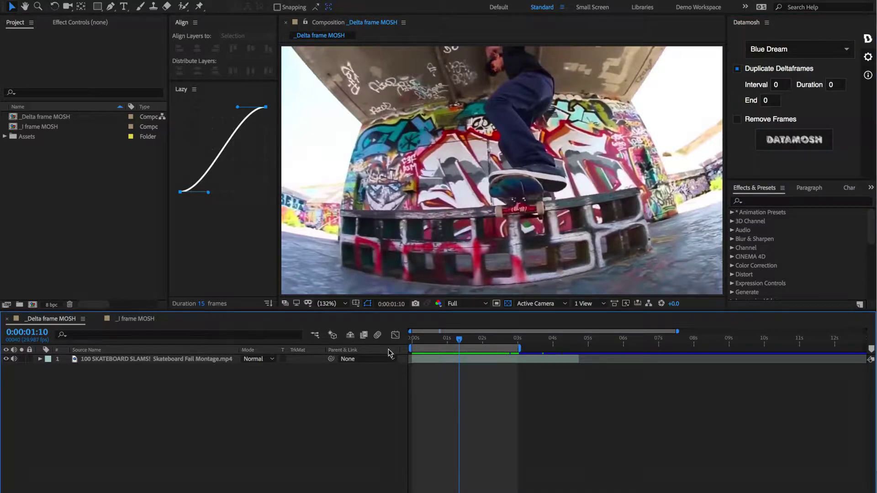
pyautogui.click(526, 350)
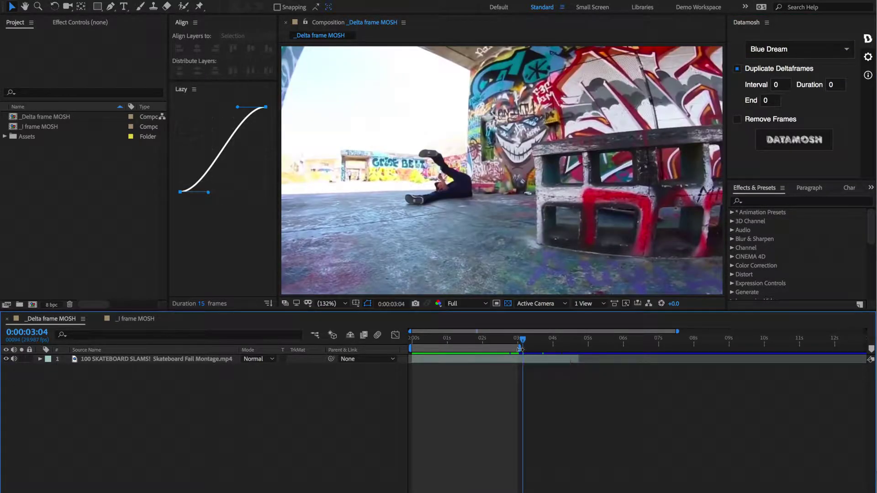
pyautogui.moveTo(519, 348); pyautogui.dragTo(582, 348)
pyautogui.click(421, 340)
pyautogui.press('space')
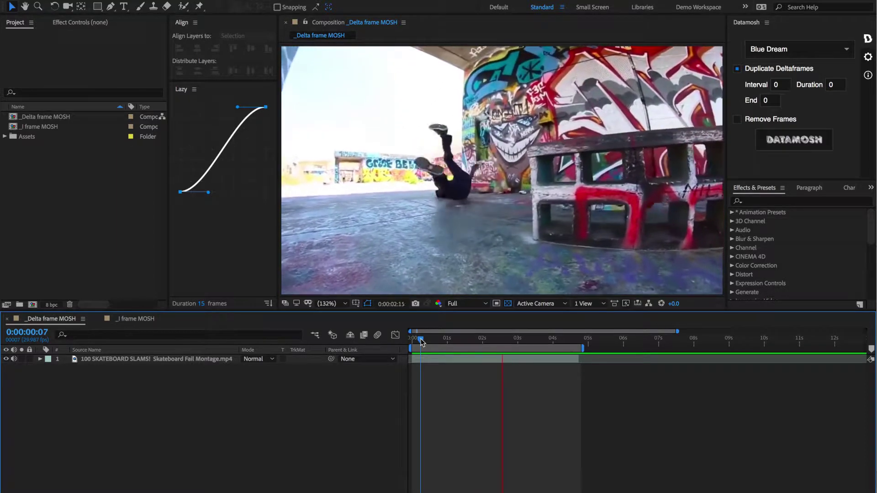
# Step: Start the work area at 0:00:02:16, where the skater falls
pyautogui.moveTo(523, 340); pyautogui.dragTo(578, 338)
pyautogui.press('b')
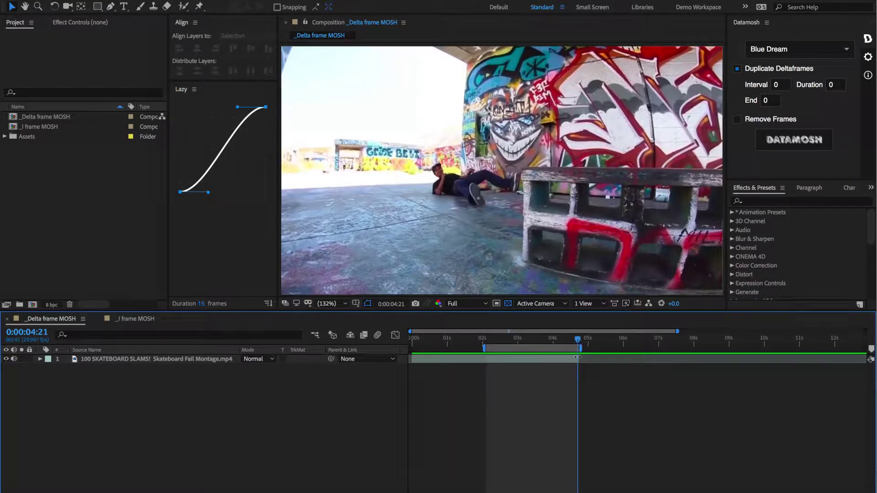
pyautogui.moveTo(583, 338); pyautogui.dragTo(505, 338)
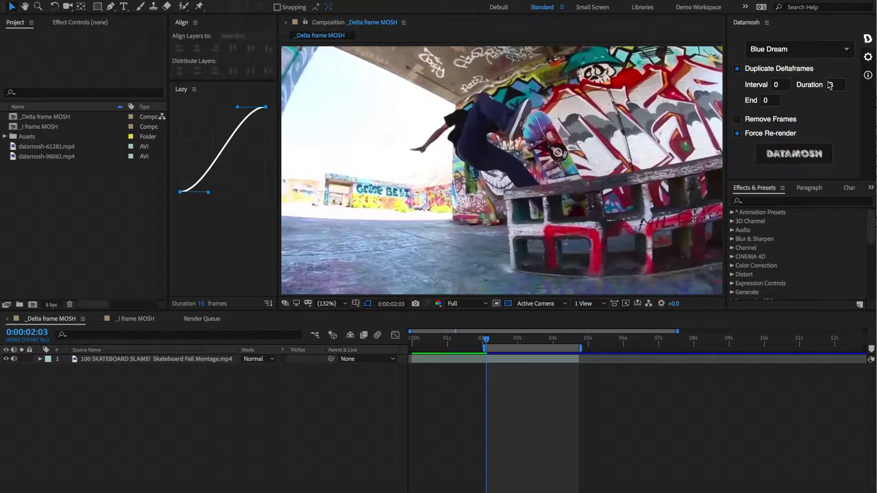
# Step: Set delta-frame duplication to Interval 5, Duration 7 and End 30
pyautogui.click(777, 85)
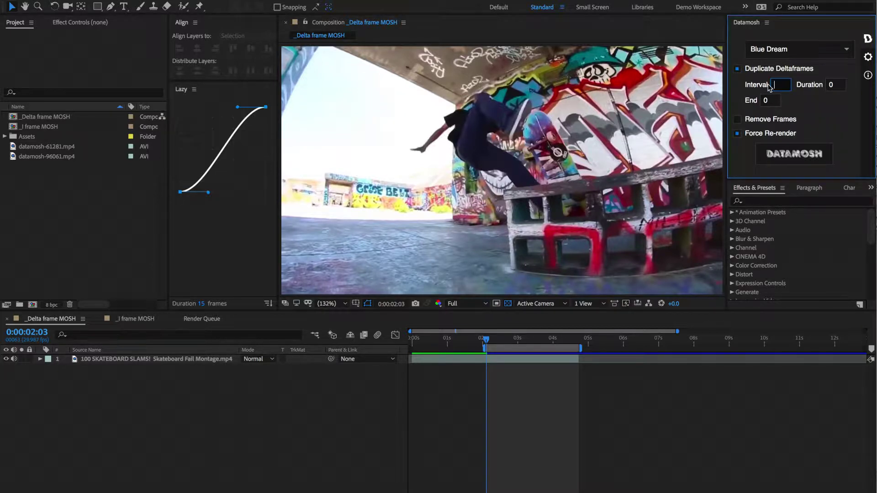
pyautogui.write('5')
pyautogui.click(838, 86)
pyautogui.write('7')
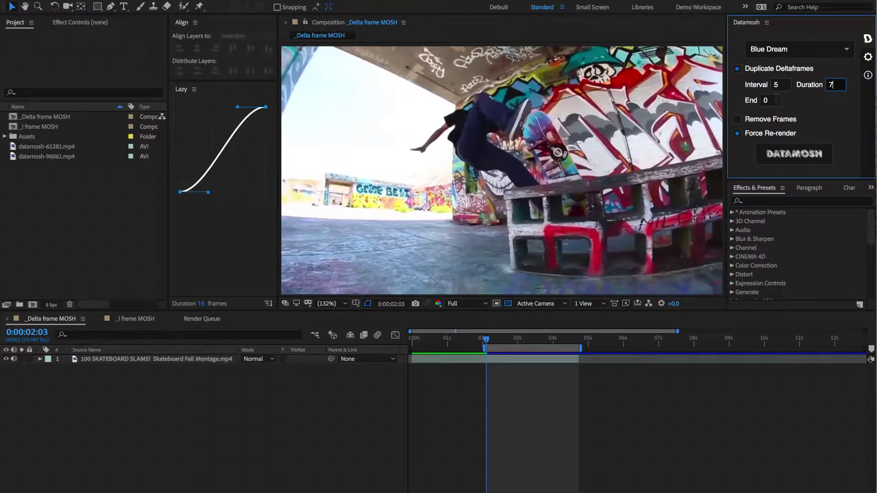
pyautogui.press('Tab')
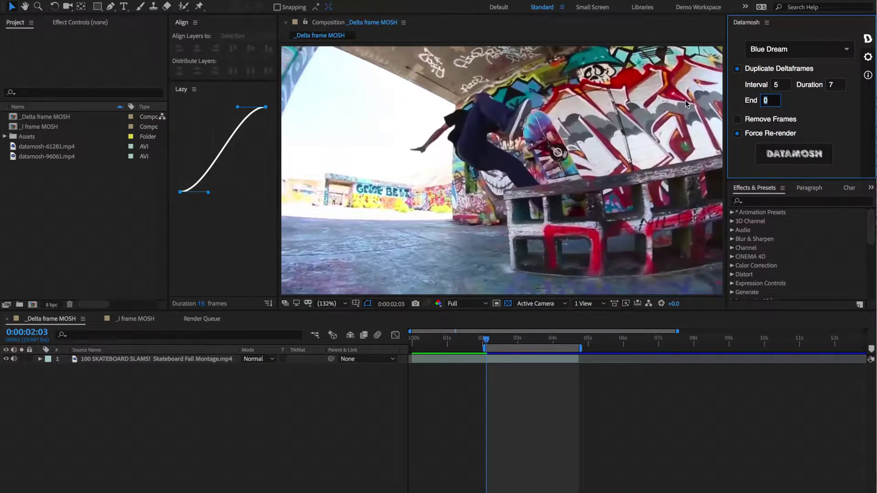
pyautogui.write('30')
# Step: Datamosh the skateboard clip and preview the result from 0:00:00:00
pyautogui.click(793, 154)
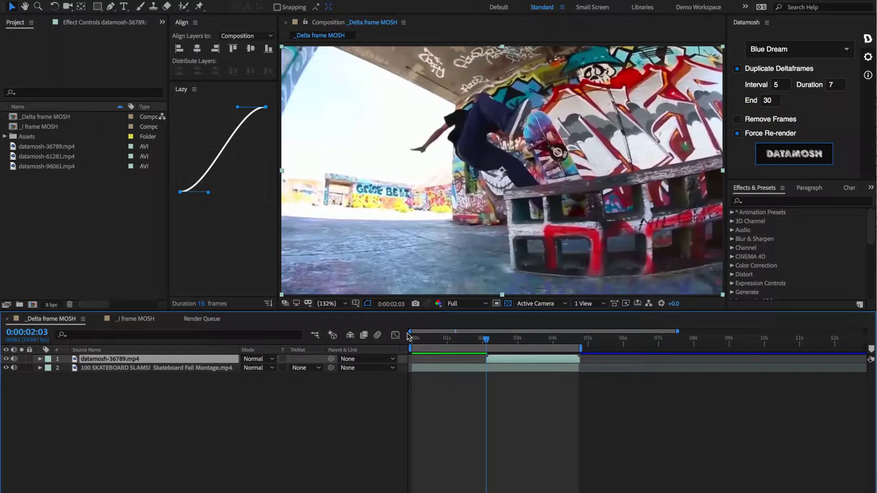
pyautogui.moveTo(418, 338); pyautogui.dragTo(412, 338)
pyautogui.press('space')
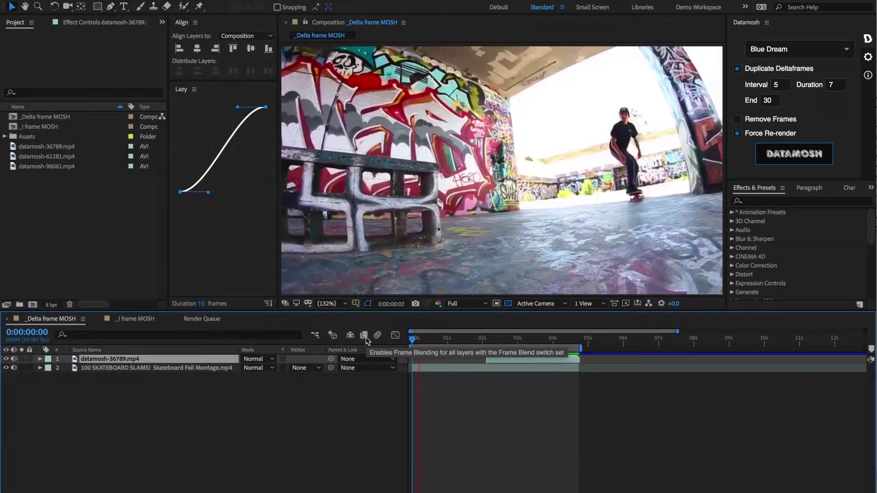
# Step: Stop playback and scrub through the moshed frames from where the effect starts
pyautogui.press('space')
pyautogui.moveTo(496, 345); pyautogui.dragTo(486, 342)
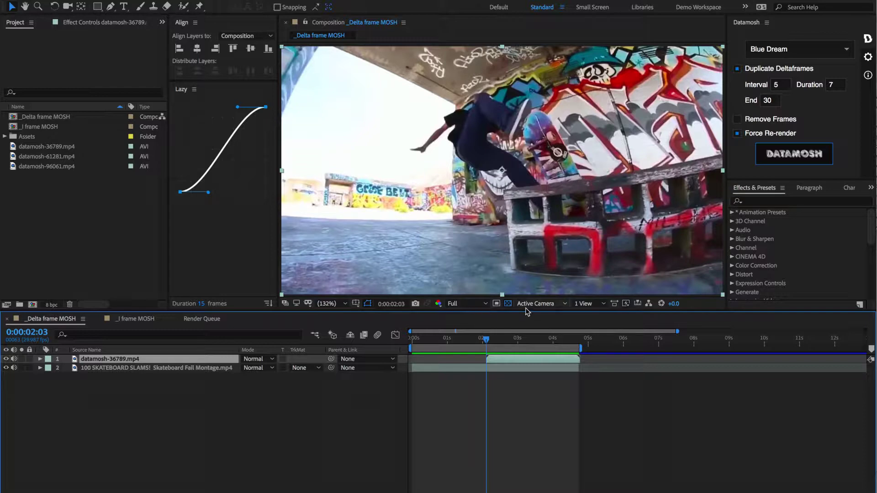
pyautogui.moveTo(488, 341); pyautogui.dragTo(501, 341)
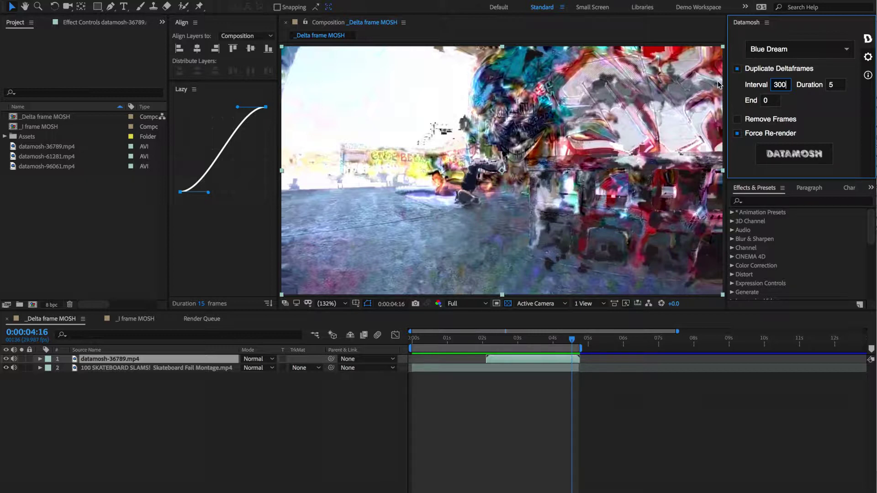
# Step: Enter 3000 as the Datamosh Interval value
pyautogui.write('0')
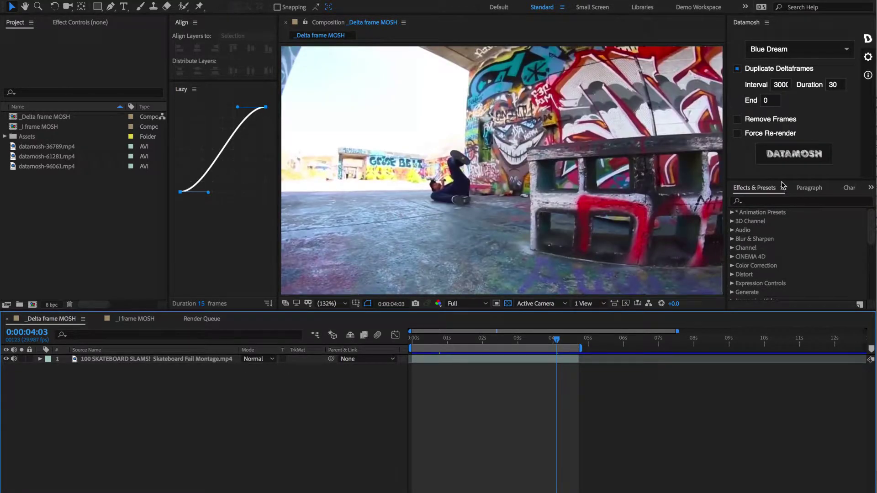
# Step: Render datamosh-21385.mp4 at Interval 3000, Duration 30 and move the playhead later in the clip
pyautogui.click(794, 159)
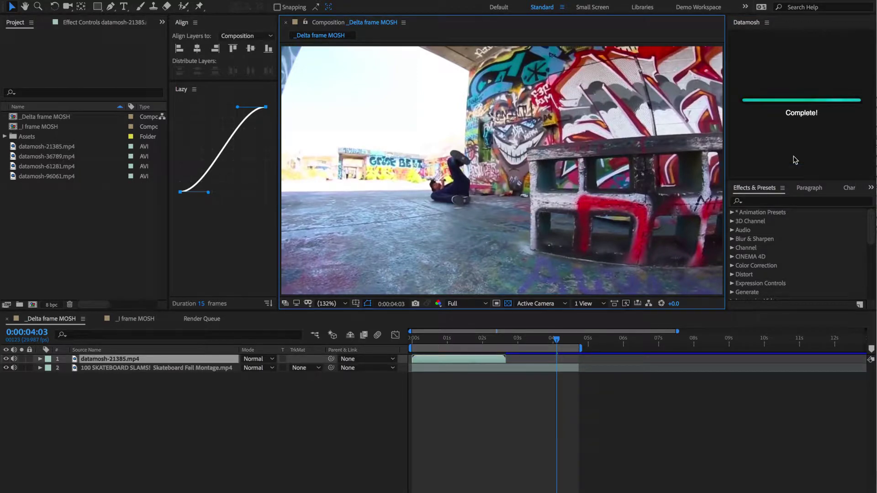
pyautogui.click(576, 343)
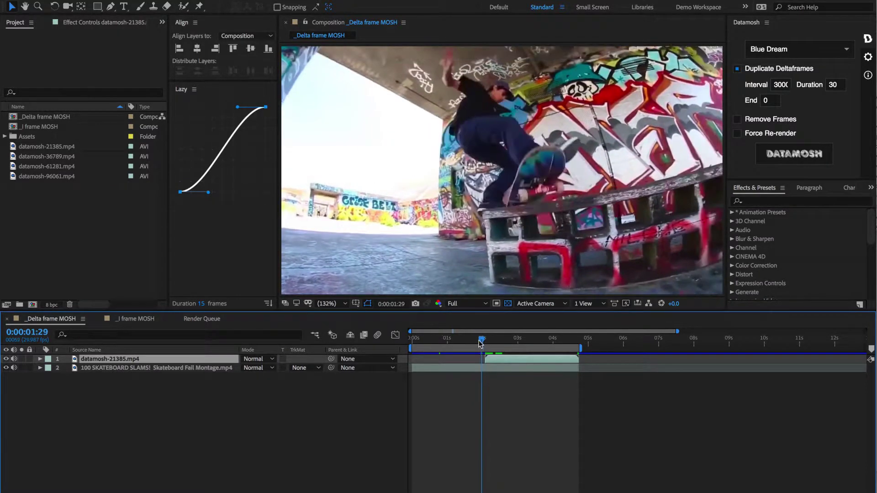
# Step: Turn on Force Re-render and preview the new pass from the start, then replay it once
pyautogui.press('Home')
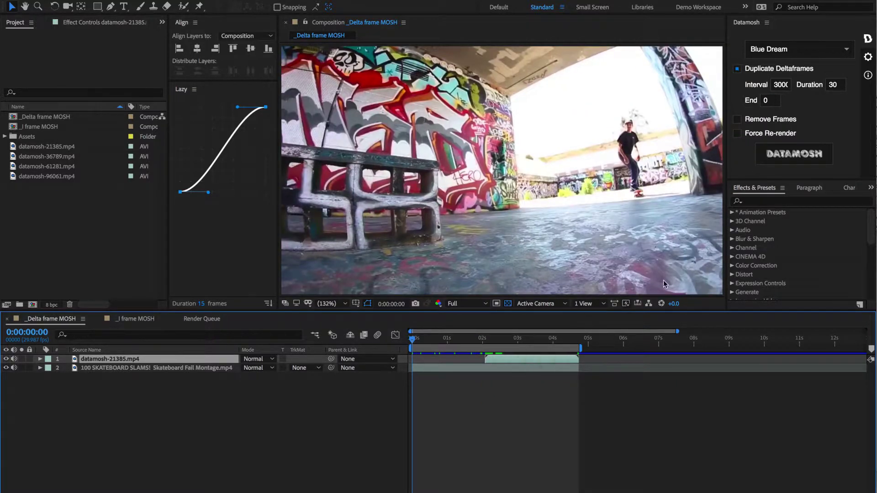
pyautogui.click(827, 153)
pyautogui.press('space')
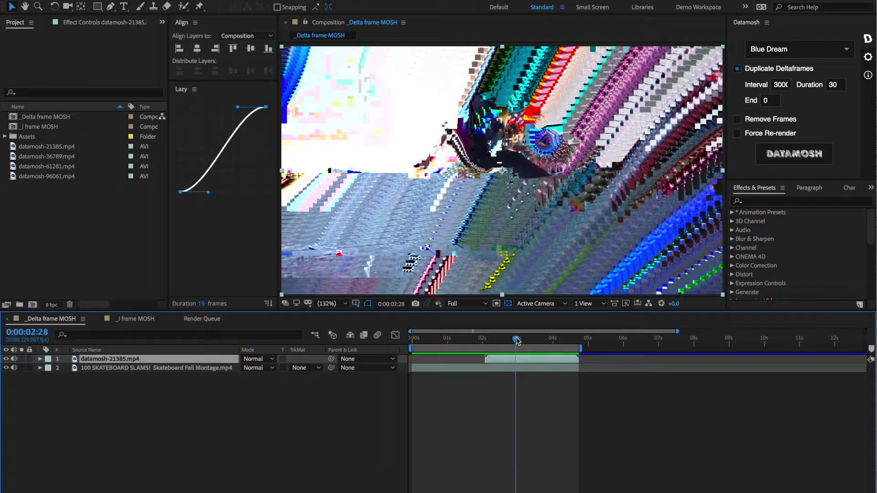
pyautogui.press('space')
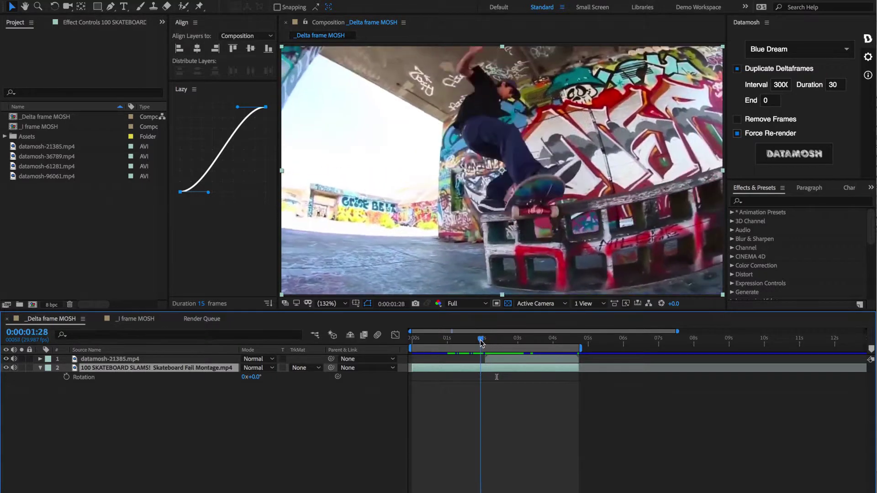
# Step: Rotate the skateboard layer to 12°, with Force Re-render switched off during the change and back on after
pyautogui.click(759, 137)
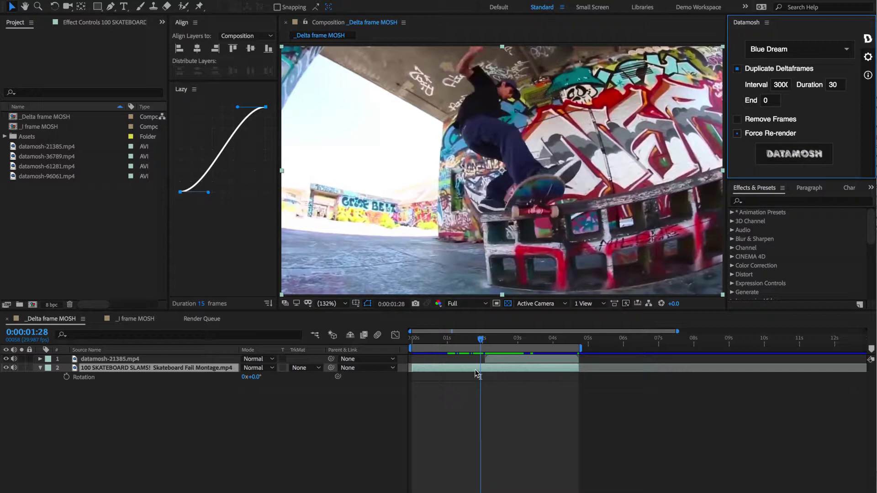
pyautogui.click(476, 372)
pyautogui.press('s')
pyautogui.click(281, 175)
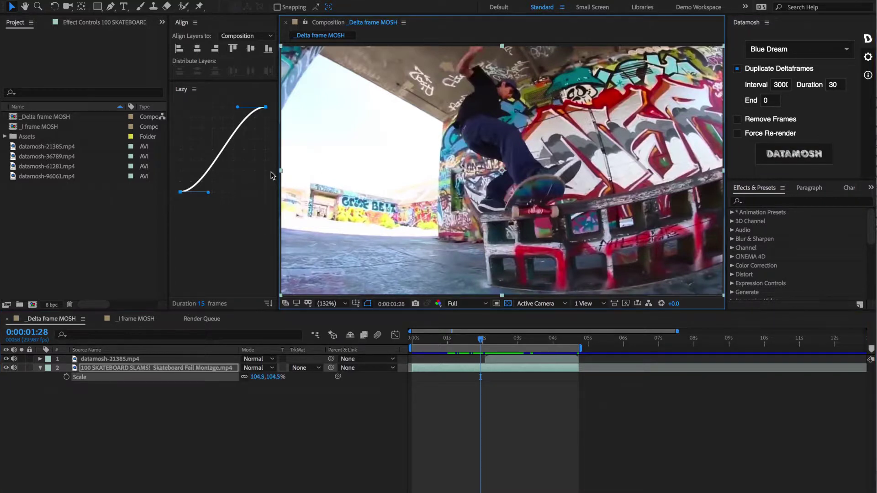
pyautogui.press('r')
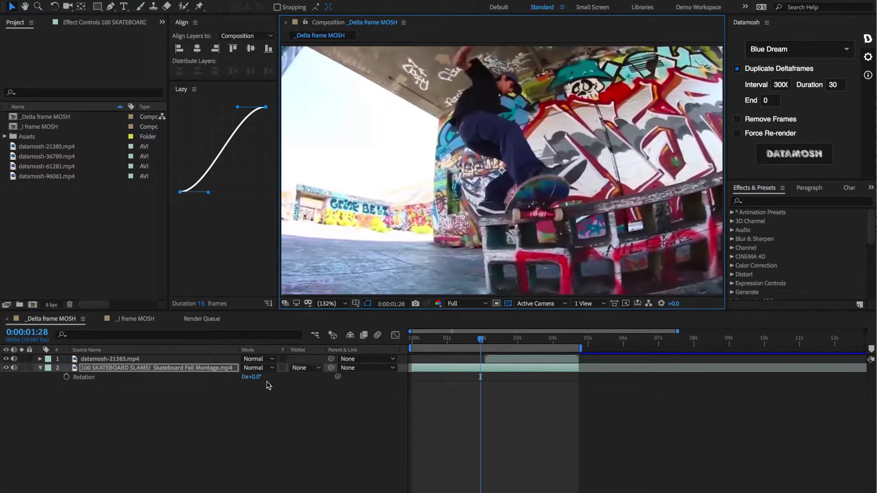
pyautogui.moveTo(256, 377); pyautogui.dragTo(270, 379)
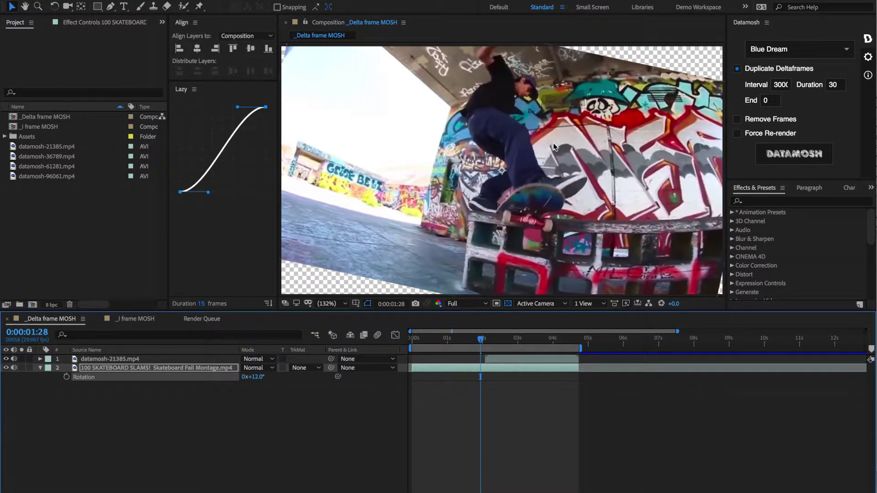
pyautogui.click(775, 133)
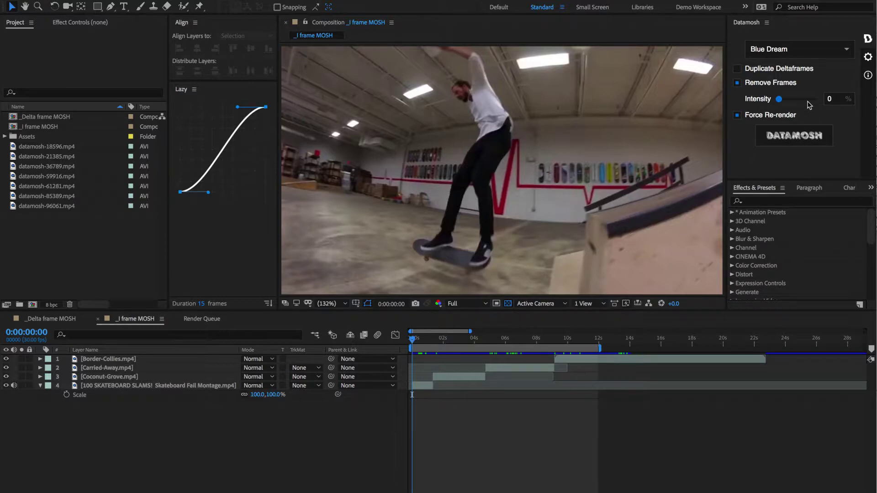
# Step: Set frame-removal Intensity to 42 and preview, scrubbing to the Border Collies footage
pyautogui.moveTo(783, 98); pyautogui.dragTo(796, 98)
pyautogui.click(396, 340)
pyautogui.press('space')
pyautogui.moveTo(431, 346); pyautogui.dragTo(564, 339)
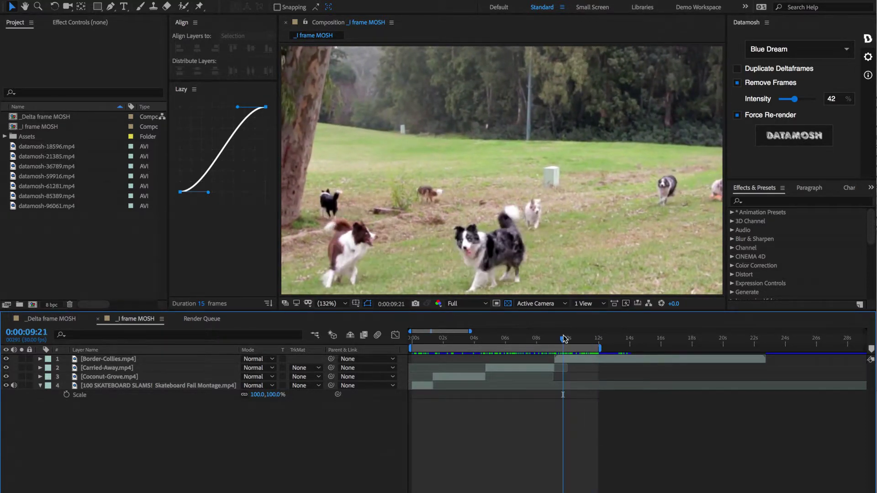
# Step: Render the frame-removal mosh as datamosh-96952.mp4 and preview it, stepping through the dog clip near 9 seconds
pyautogui.click(788, 137)
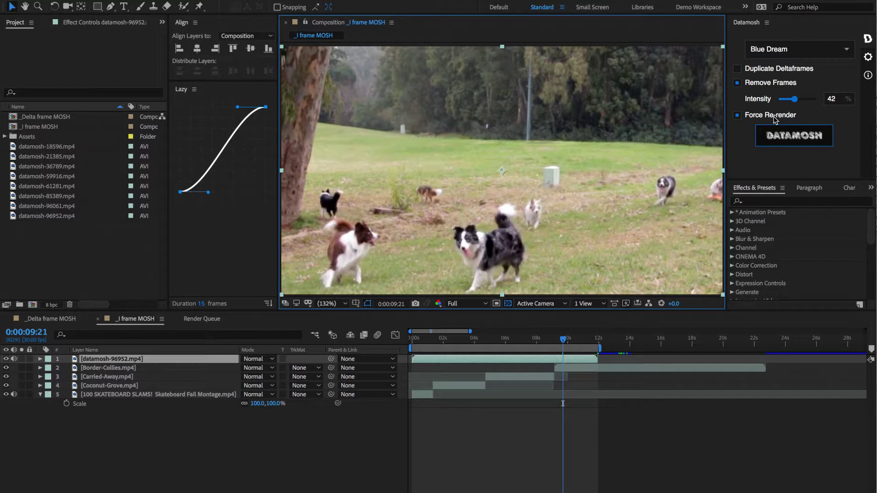
pyautogui.click(434, 343)
pyautogui.press('space')
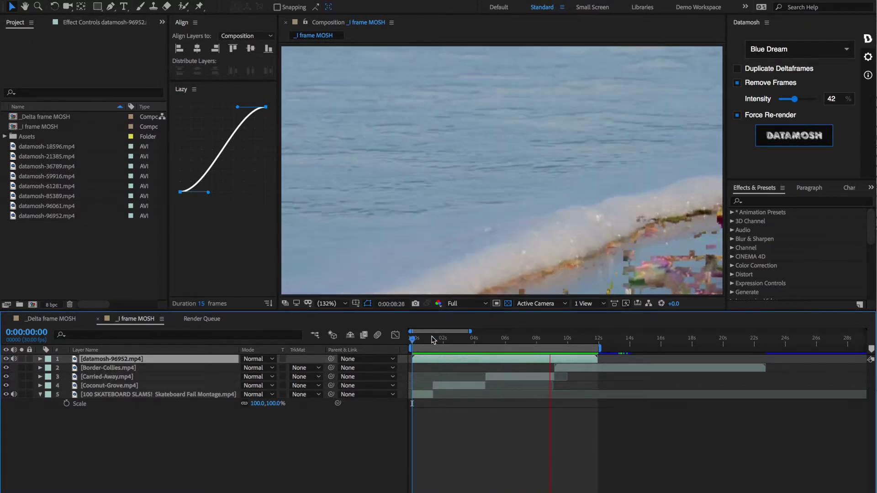
pyautogui.press('space')
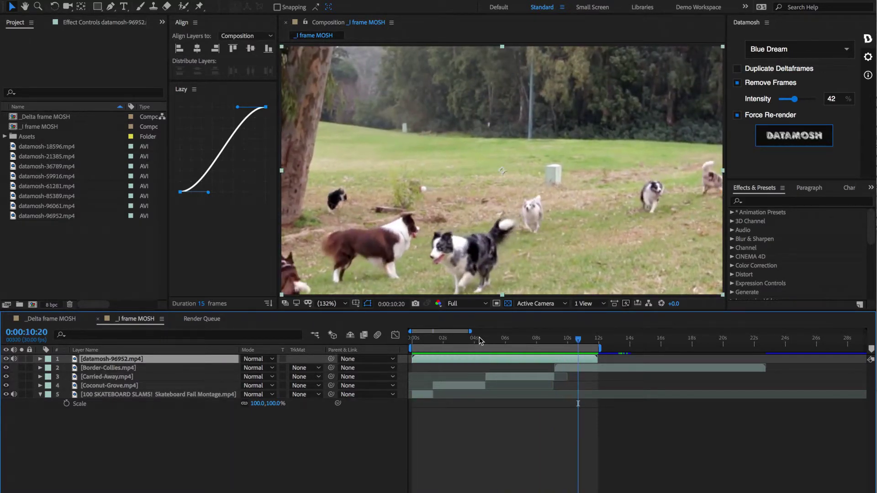
pyautogui.click(553, 339)
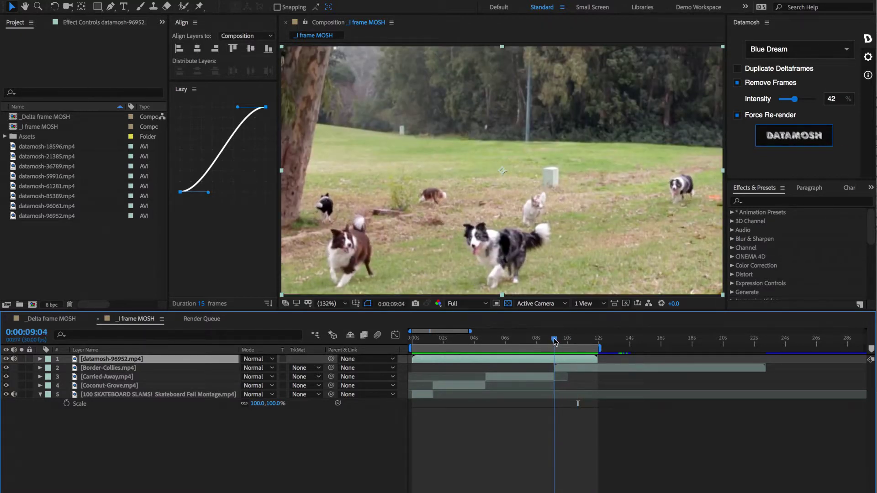
pyautogui.moveTo(554, 341); pyautogui.dragTo(557, 340)
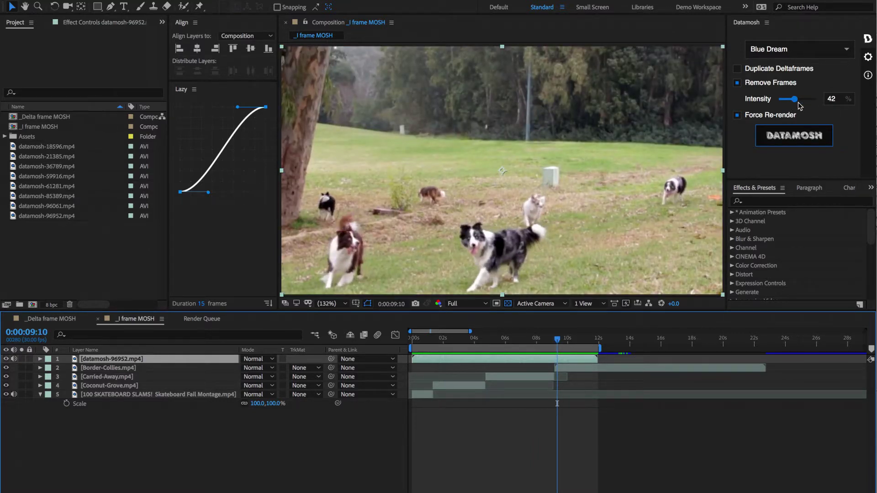
# Step: Raise Intensity to 66, render datamosh-93366.mp4, and preview it from near the start
pyautogui.moveTo(795, 99); pyautogui.dragTo(803, 99)
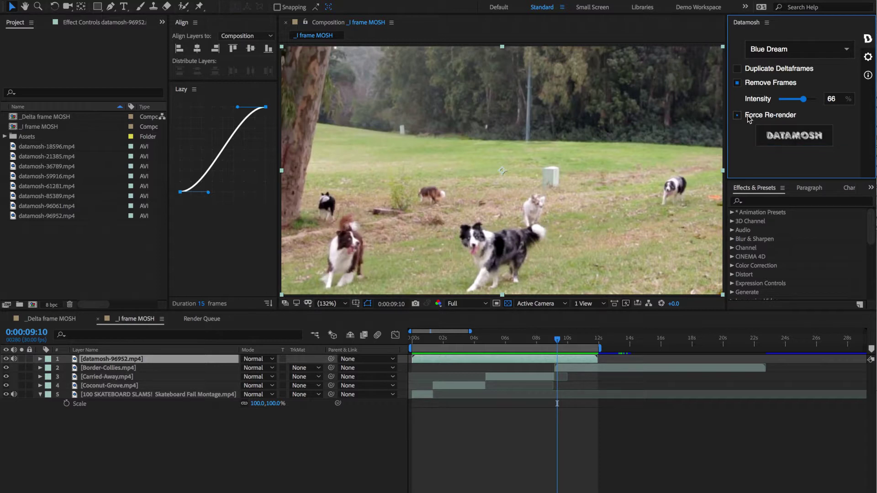
pyautogui.click(807, 140)
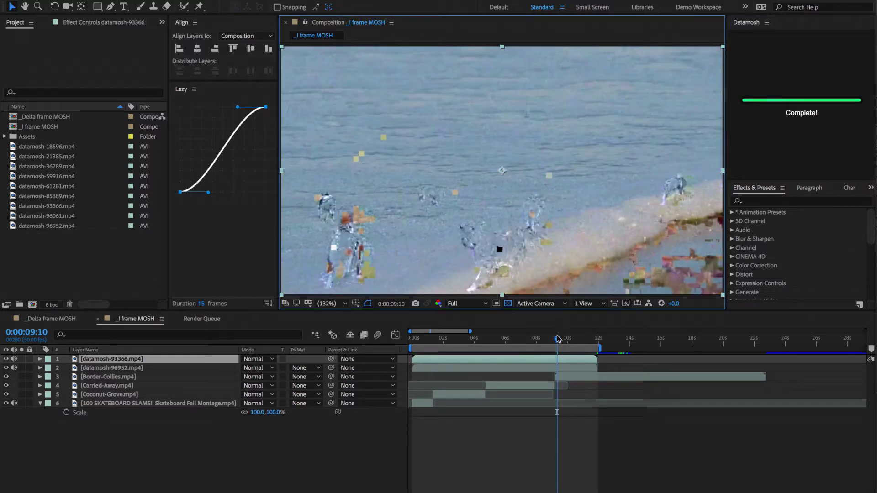
pyautogui.moveTo(557, 339); pyautogui.dragTo(411, 342)
pyautogui.press('space')
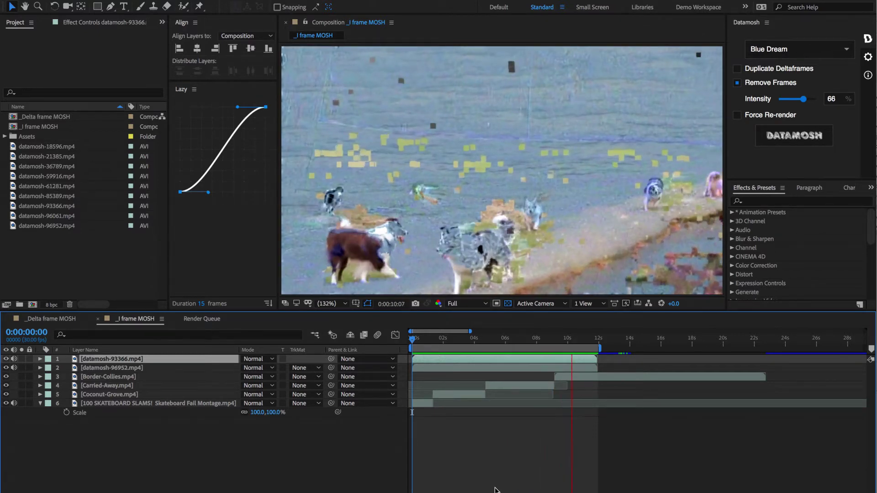
pyautogui.click(495, 489)
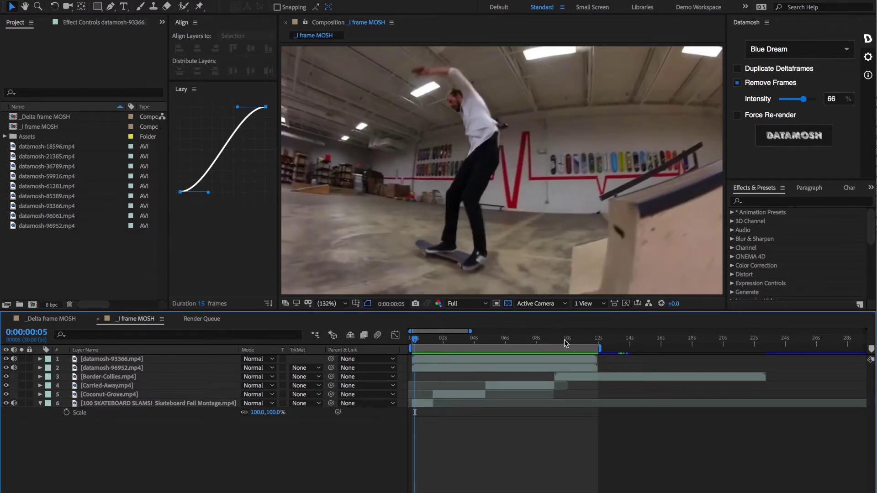
pyautogui.click(428, 339)
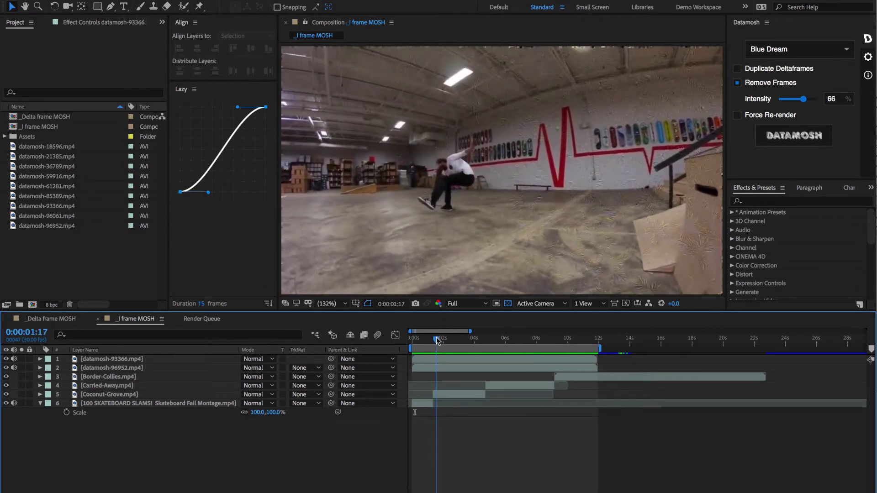